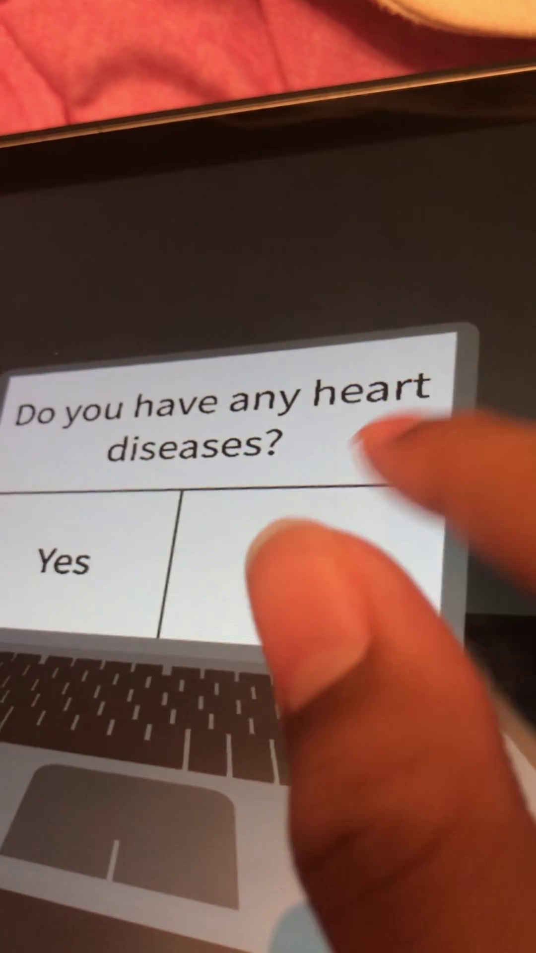
left_click(291, 567)
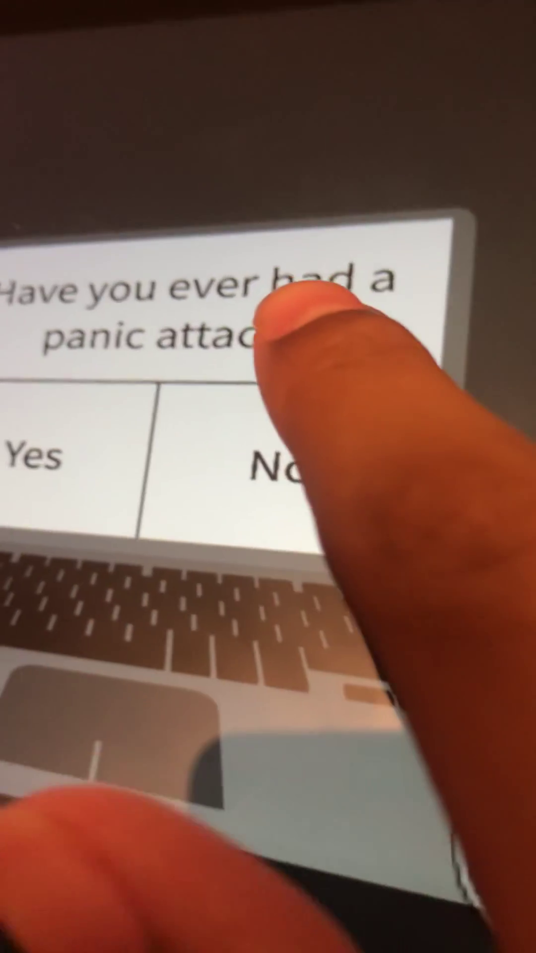
left_click(275, 465)
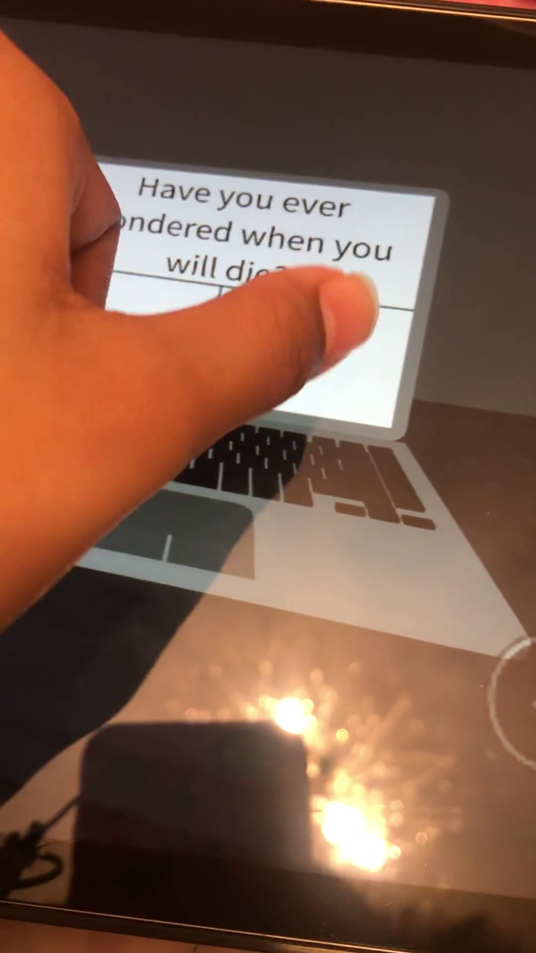
left_click(287, 343)
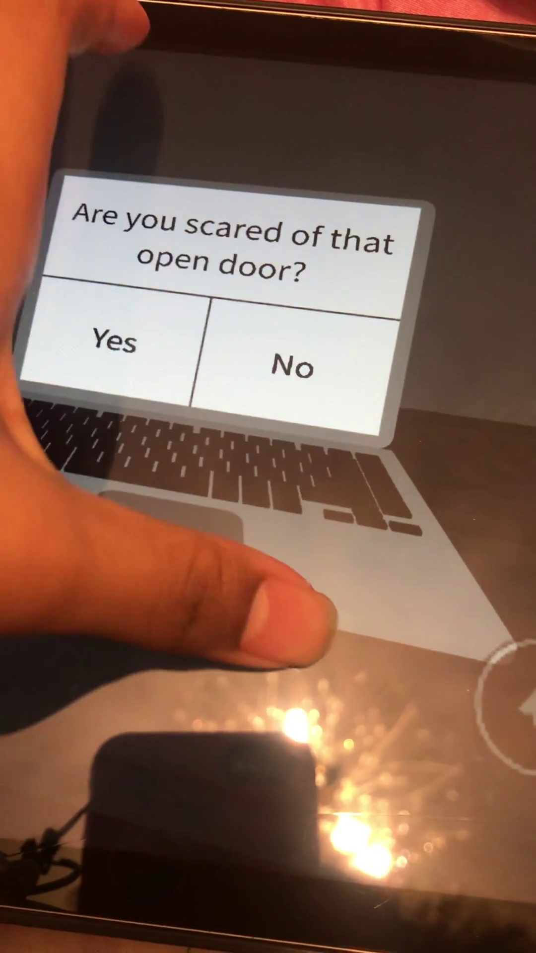
left_click_drag(320, 617, 216, 604)
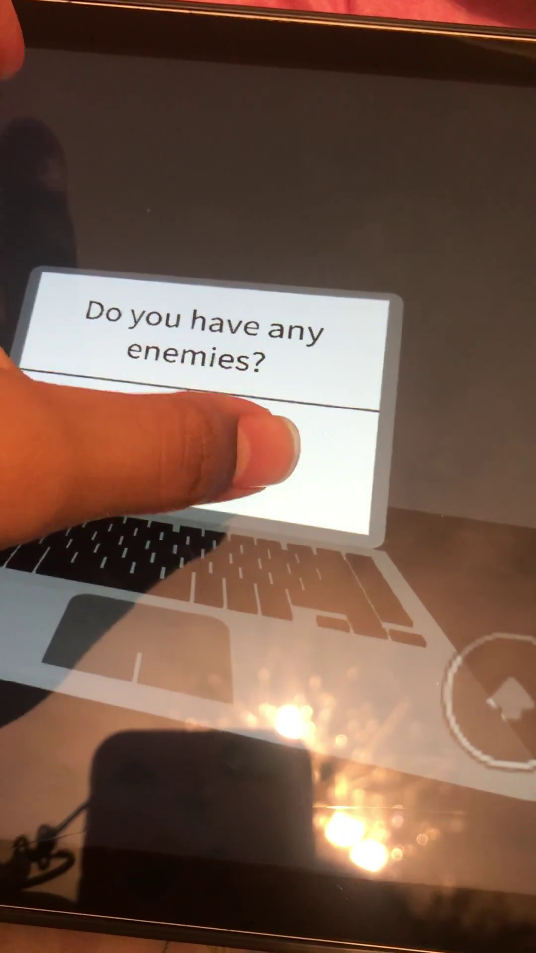
left_click(279, 451)
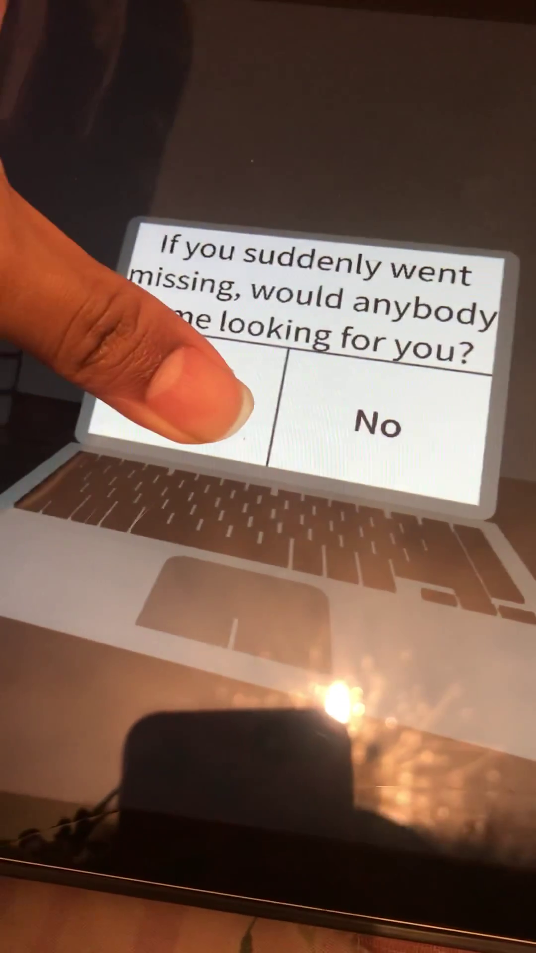
left_click(123, 406)
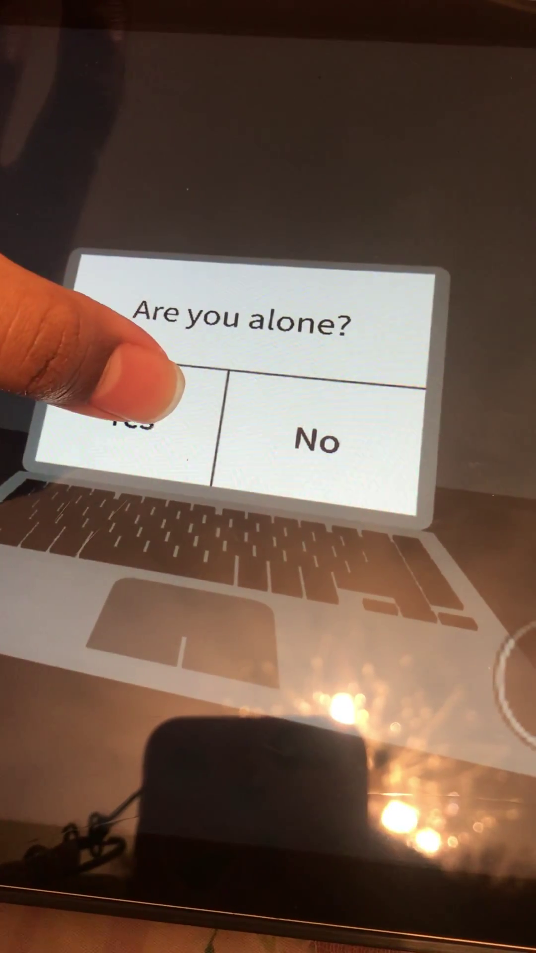
left_click(313, 417)
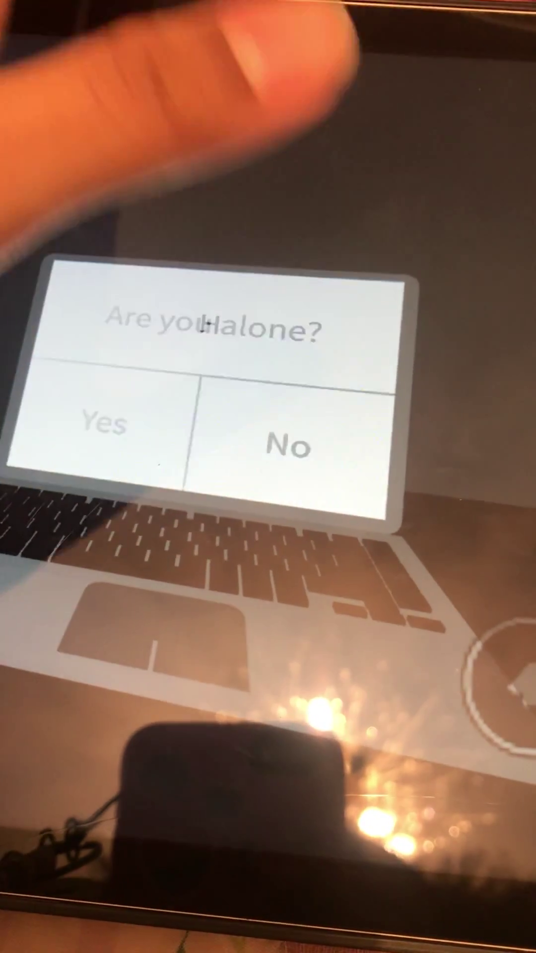